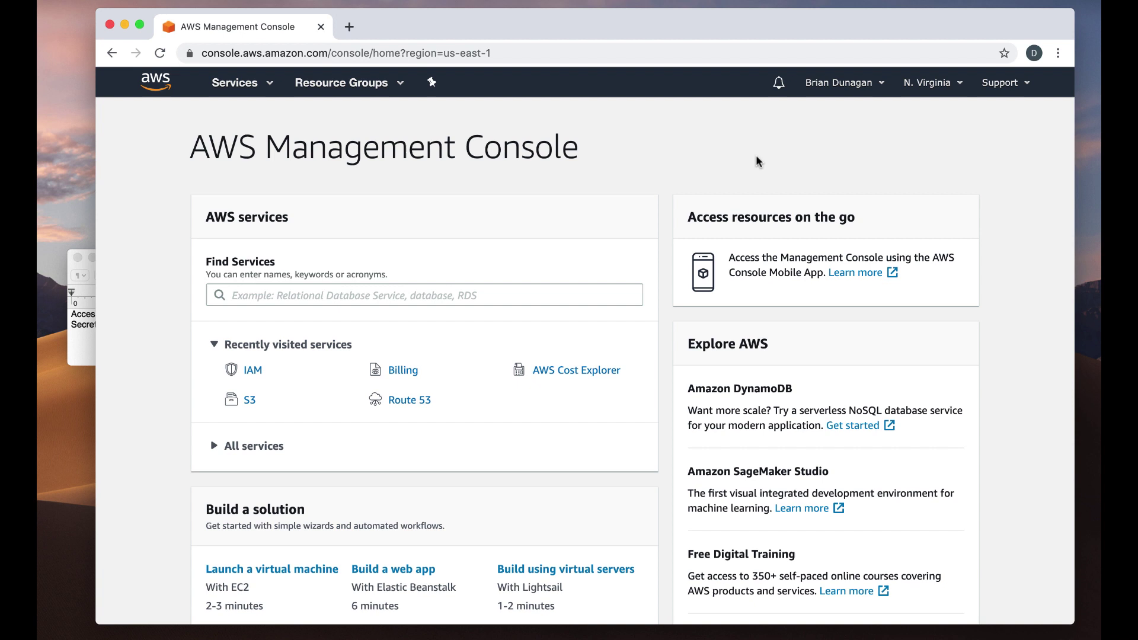
Step: Create a new root access key under My Security Credentials and reveal its values
{"action": "left_click", "coordinate": [837, 89]}
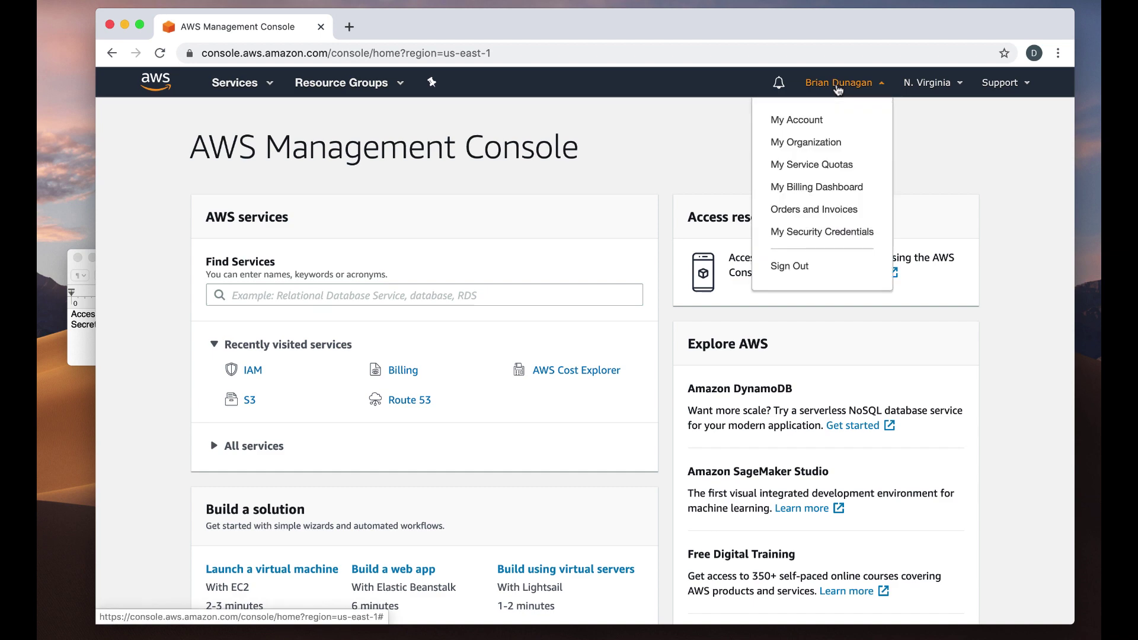
{"action": "left_click", "coordinate": [819, 233]}
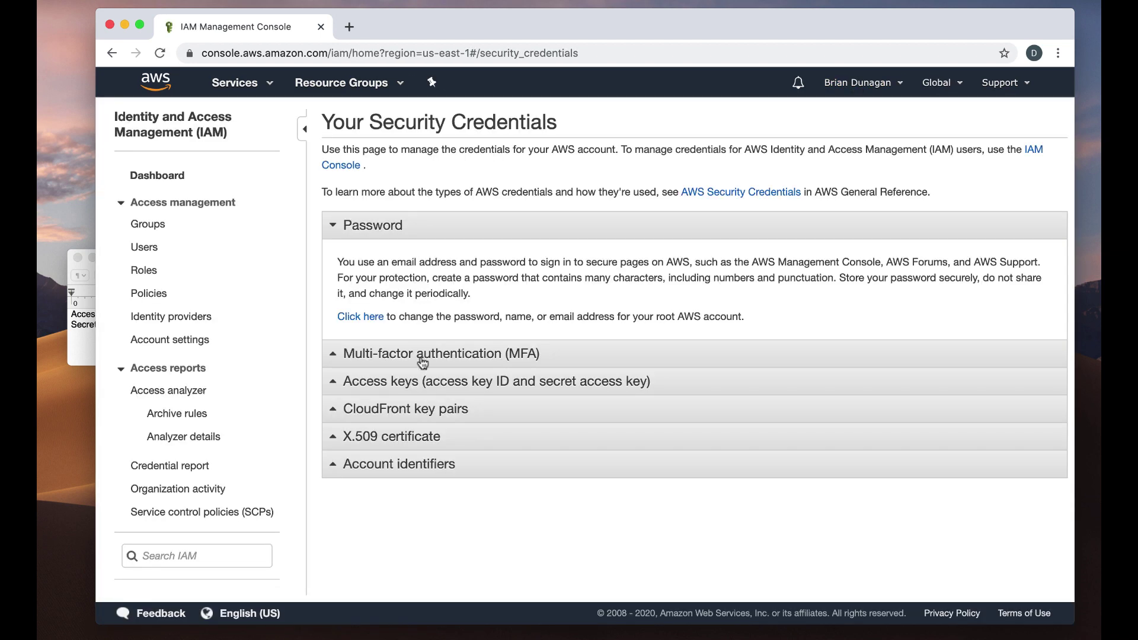
{"action": "left_click", "coordinate": [427, 383]}
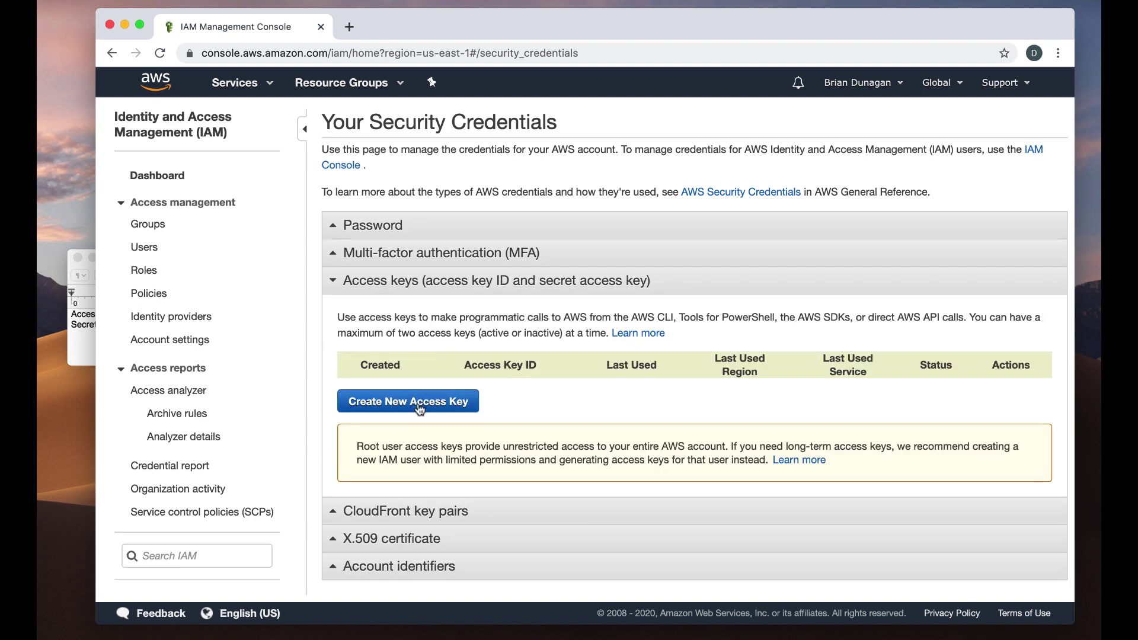
{"action": "left_click", "coordinate": [417, 403]}
{"action": "left_click", "coordinate": [373, 391]}
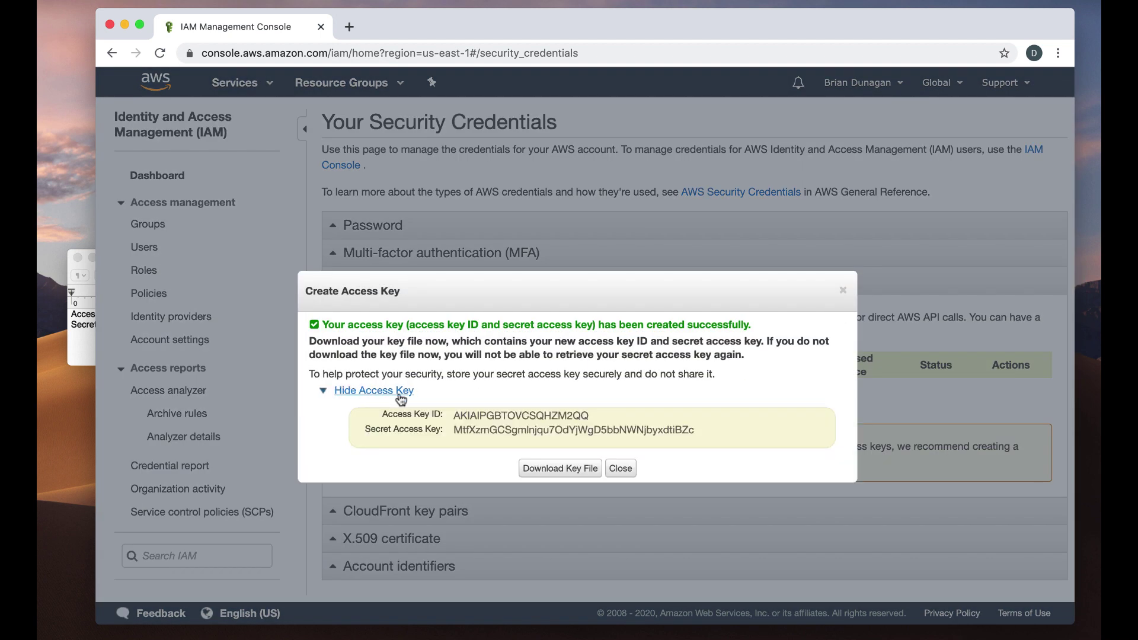
Step: Copy the new access key ID into the Amazon Keys notes after Access Key:
{"action": "double_click", "coordinate": [520, 415]}
{"action": "key", "text": "super+c"}
{"action": "left_click", "coordinate": [127, 325]}
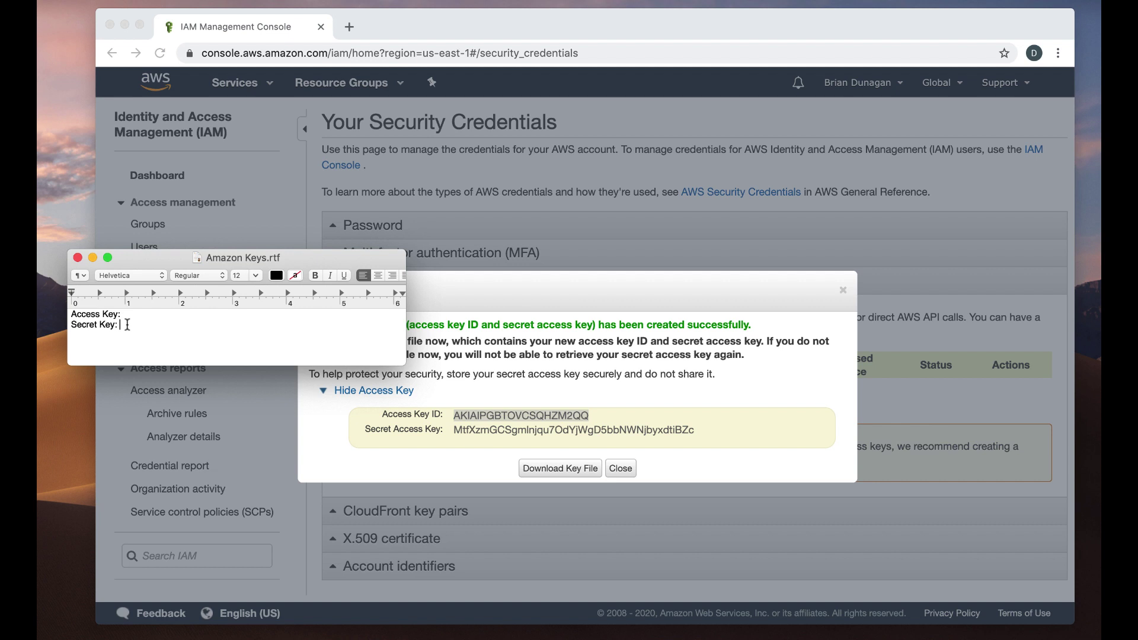
{"action": "left_click", "coordinate": [170, 314]}
{"action": "key", "text": "super+v"}
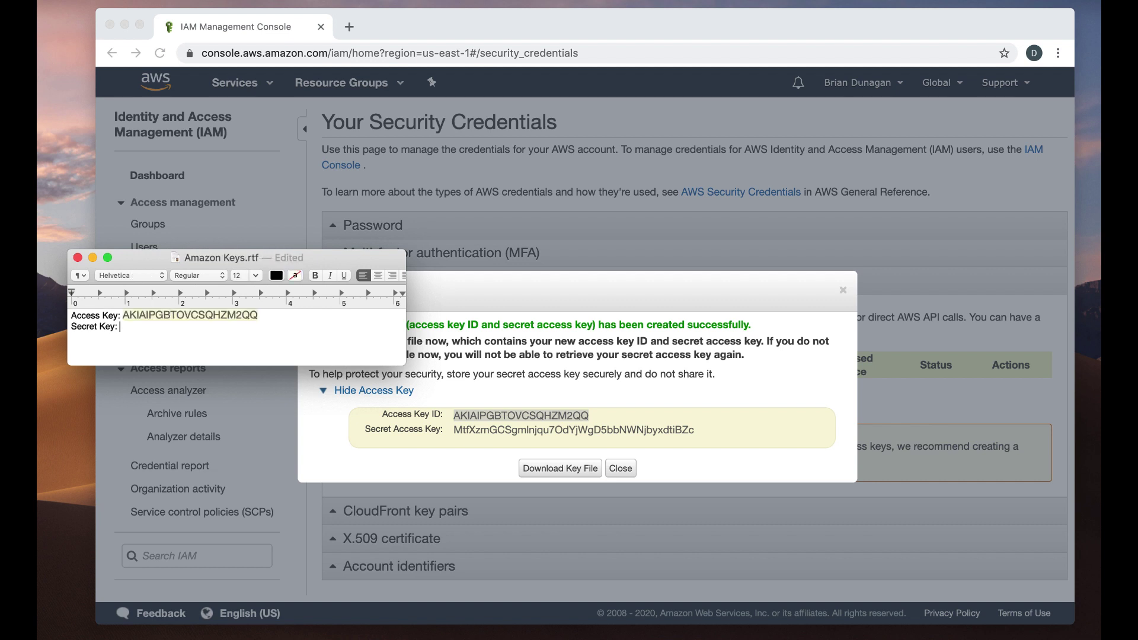
{"action": "key", "text": "super+Tab"}
Step: Copy the secret key into the notes after Secret Key:, then close the key dialog
{"action": "double_click", "coordinate": [503, 429]}
{"action": "key", "text": "super+c"}
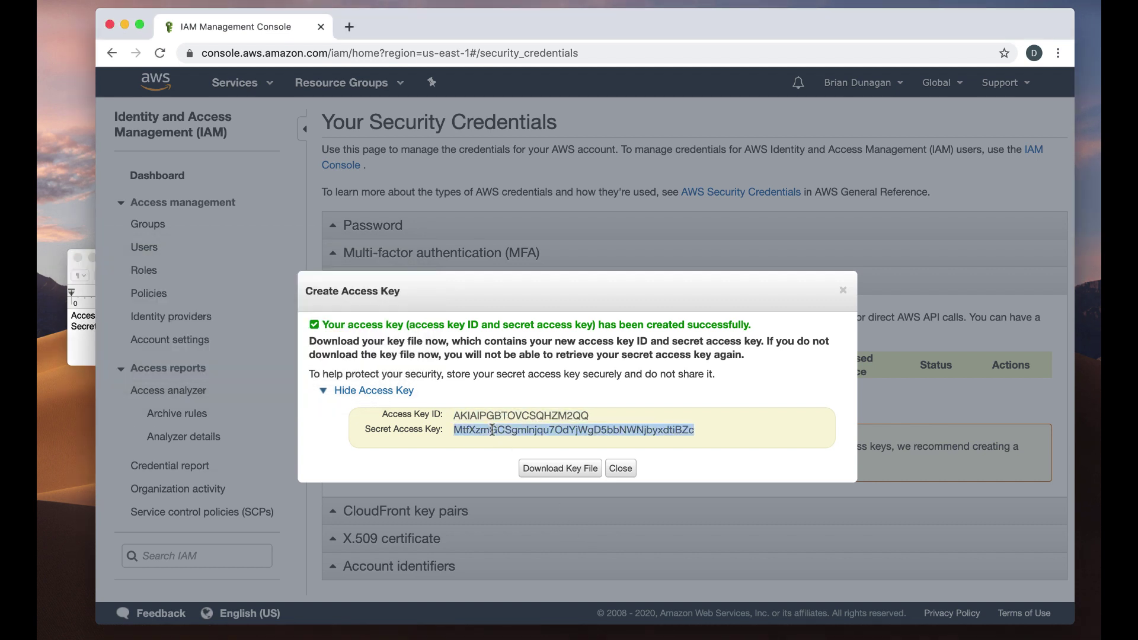
{"action": "left_click", "coordinate": [81, 328]}
{"action": "key", "text": "super+v"}
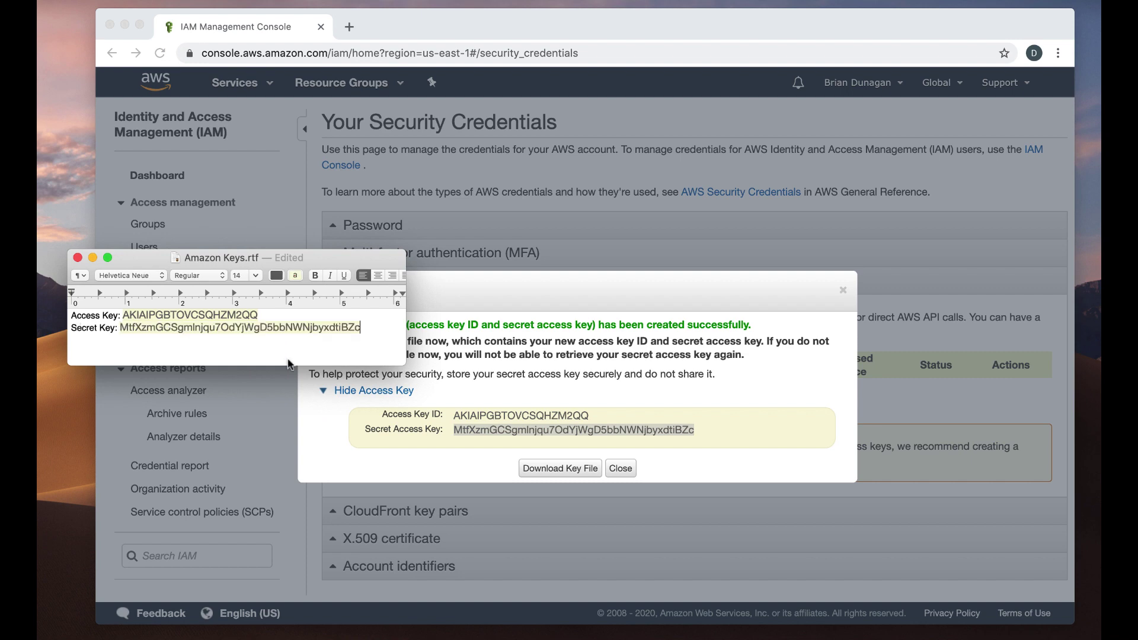
{"action": "left_click", "coordinate": [528, 357]}
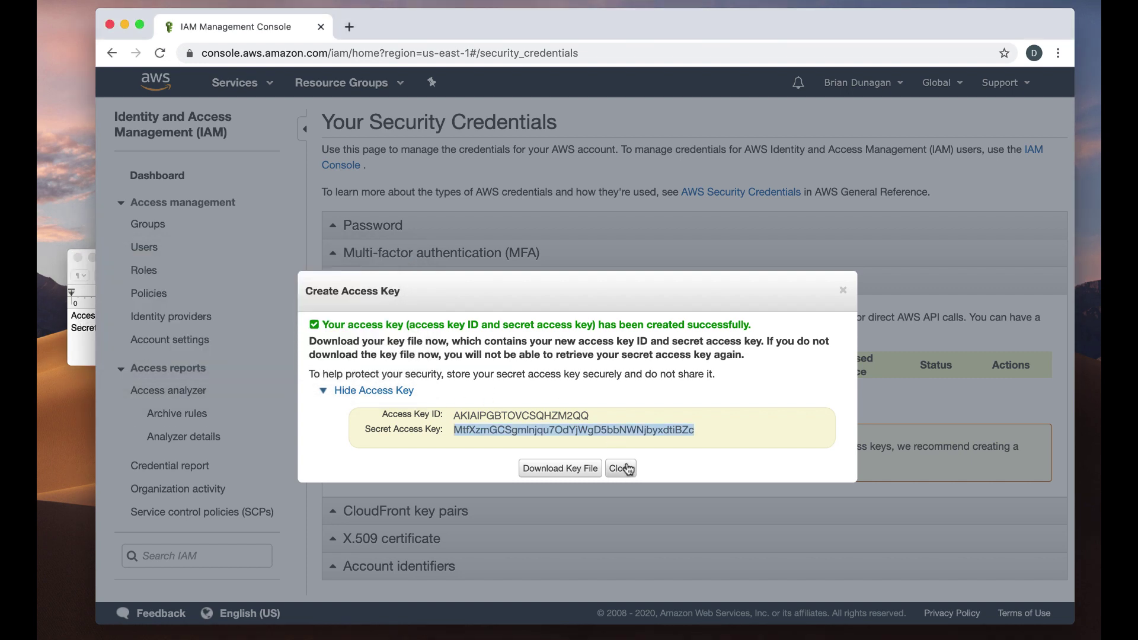
{"action": "left_click", "coordinate": [621, 468]}
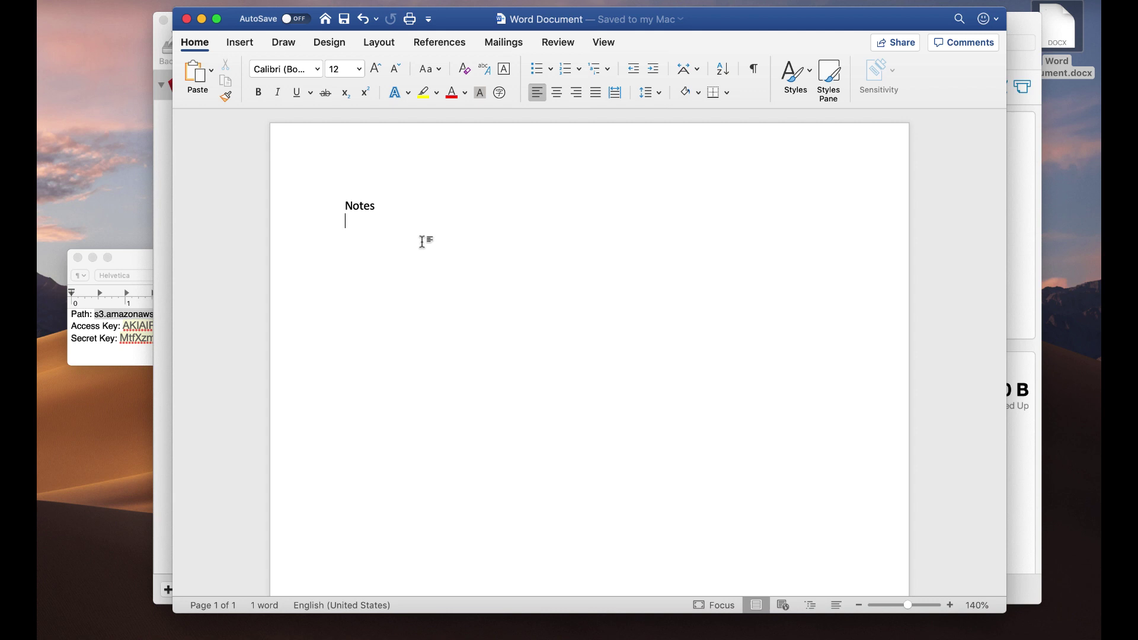
Step: Add "Let's back this up." below Notes, save the document, and close Word
{"action": "key", "text": "Return"}
{"action": "type", "text": "Let"}
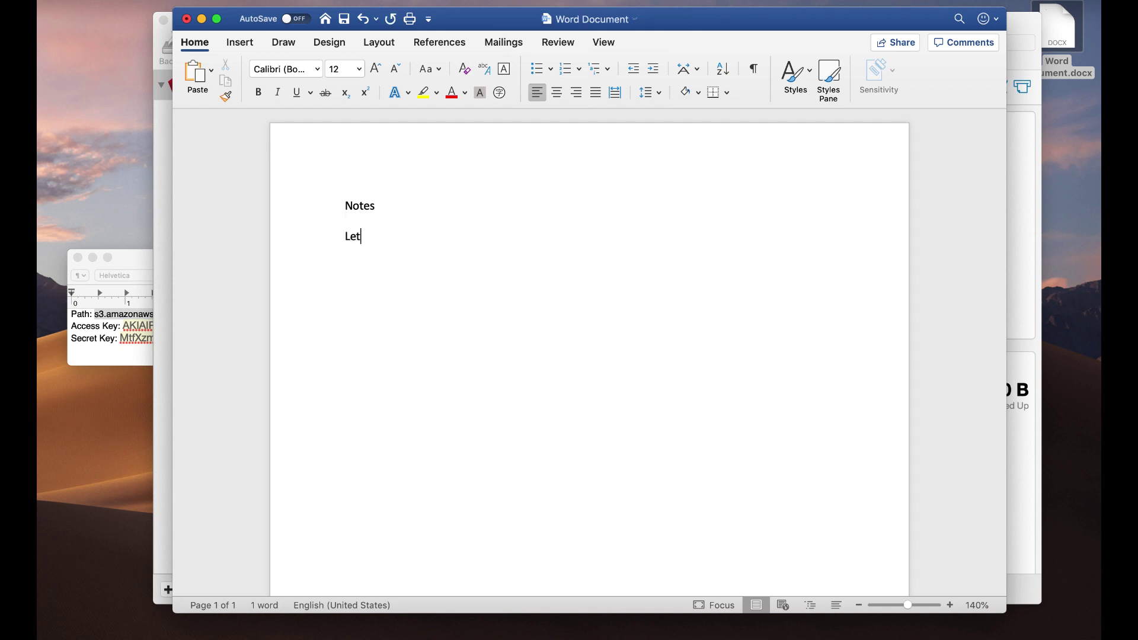
{"action": "type", "text": "'s back this up."}
{"action": "key", "text": "Return"}
{"action": "key", "text": "super+s"}
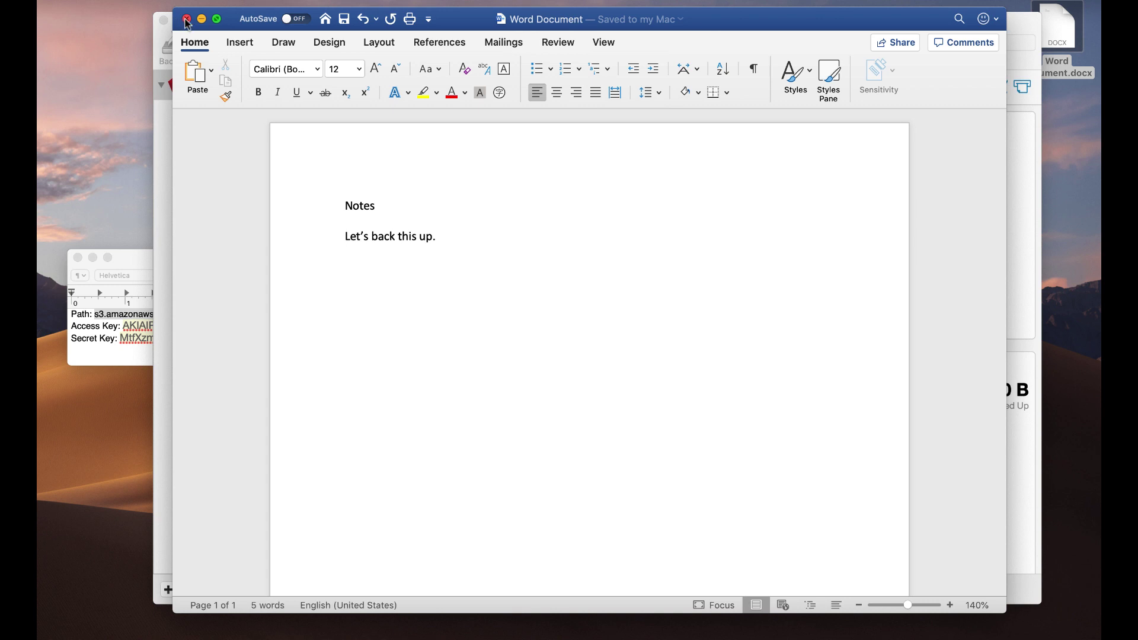
{"action": "left_click", "coordinate": [186, 19]}
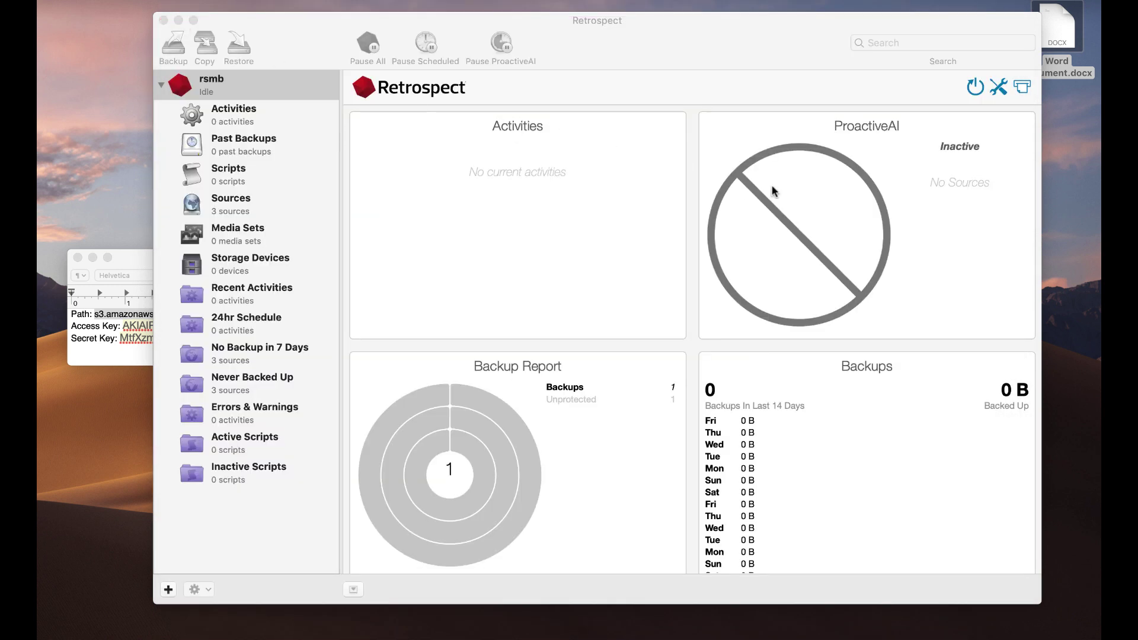
Step: Start a custom Backup Assistant setup with the Desktop folder as the source
{"action": "left_click", "coordinate": [171, 51]}
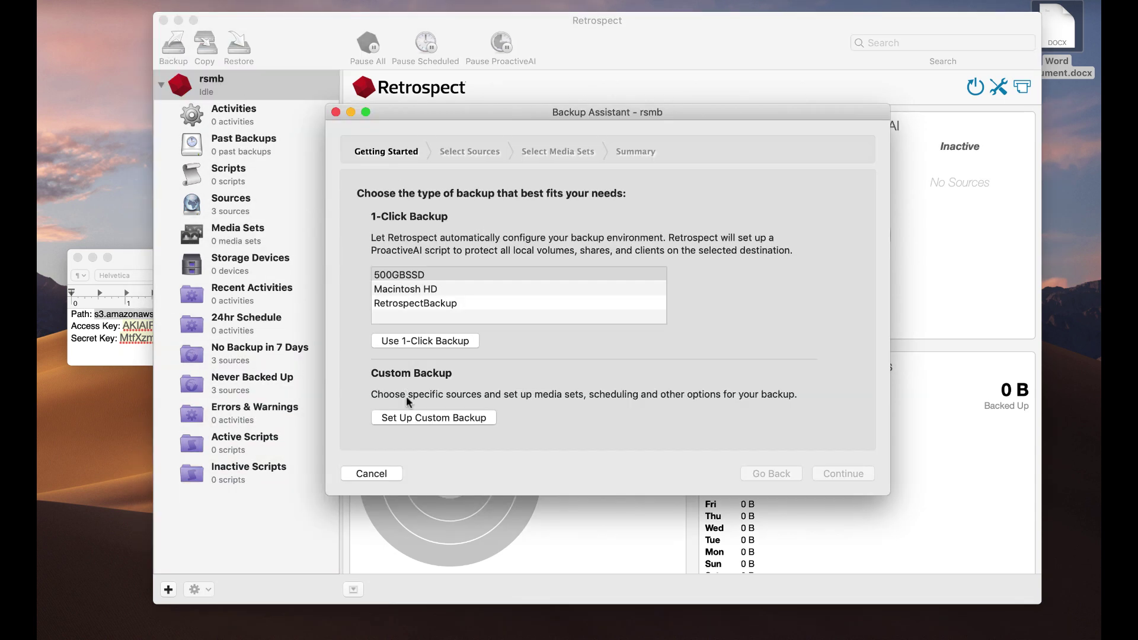
{"action": "left_click", "coordinate": [418, 418]}
{"action": "left_click", "coordinate": [403, 283]}
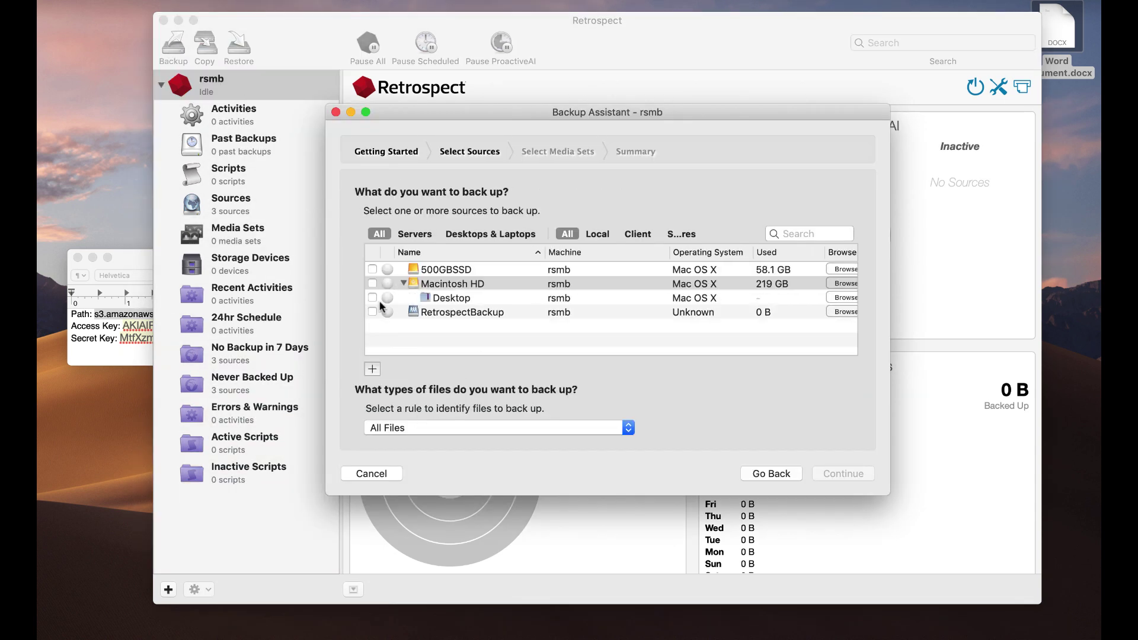
{"action": "left_click", "coordinate": [372, 298]}
{"action": "left_click", "coordinate": [835, 474]}
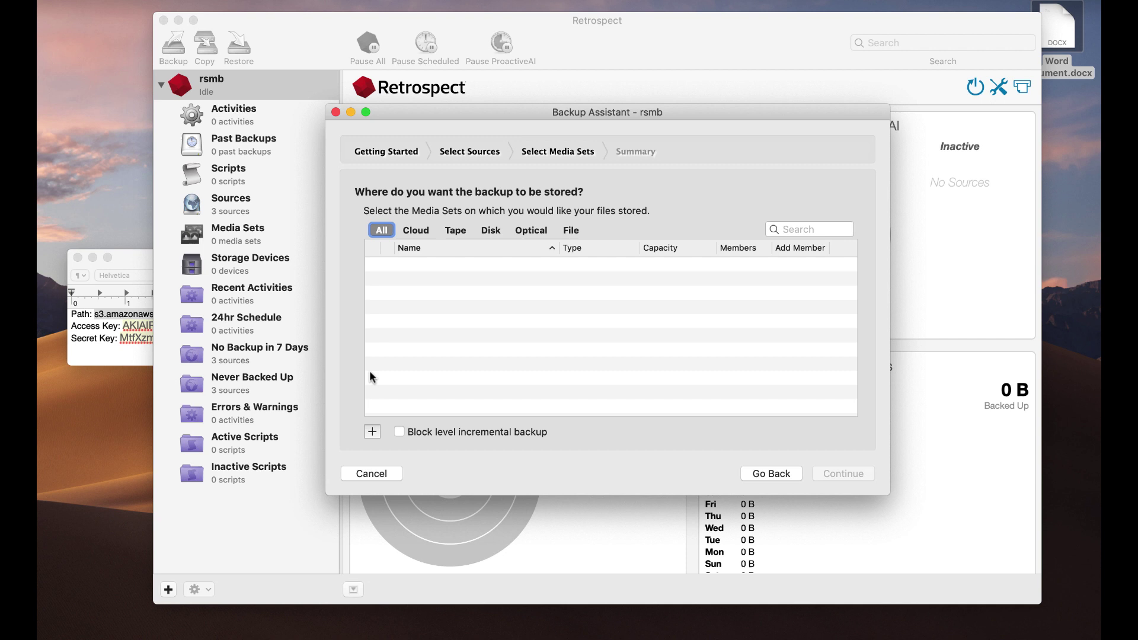
Step: Add a Cloud media set named Amazon Set with an AES-256 password
{"action": "left_click", "coordinate": [371, 431]}
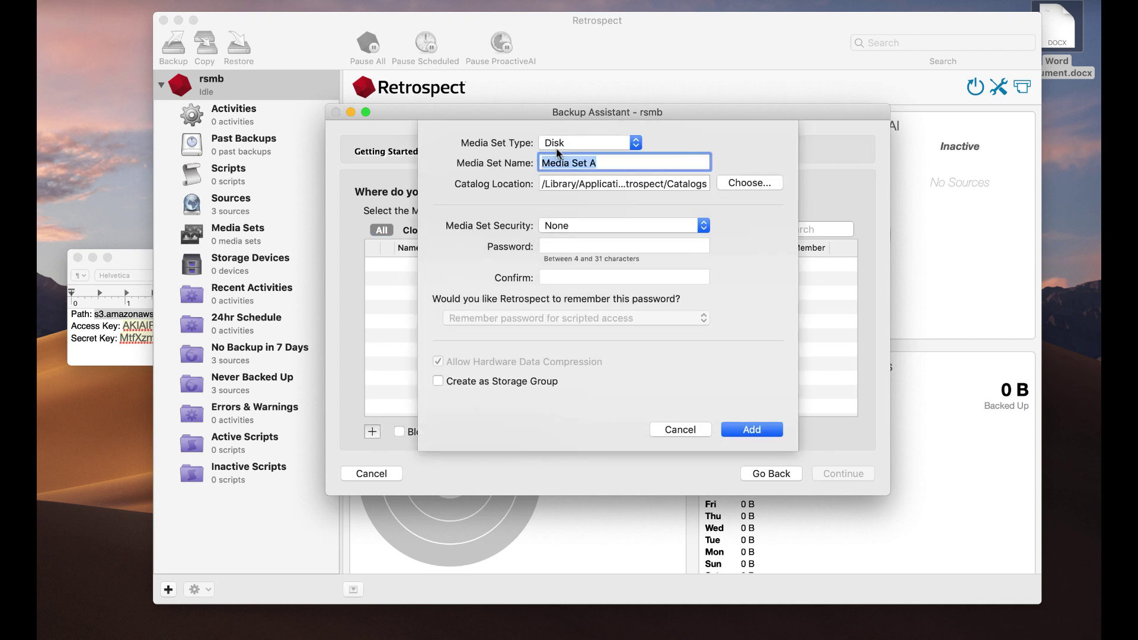
{"action": "left_click", "coordinate": [586, 142]}
{"action": "left_click", "coordinate": [587, 105]}
{"action": "type", "text": "Amazo"}
{"action": "key", "text": "BackSpace"}
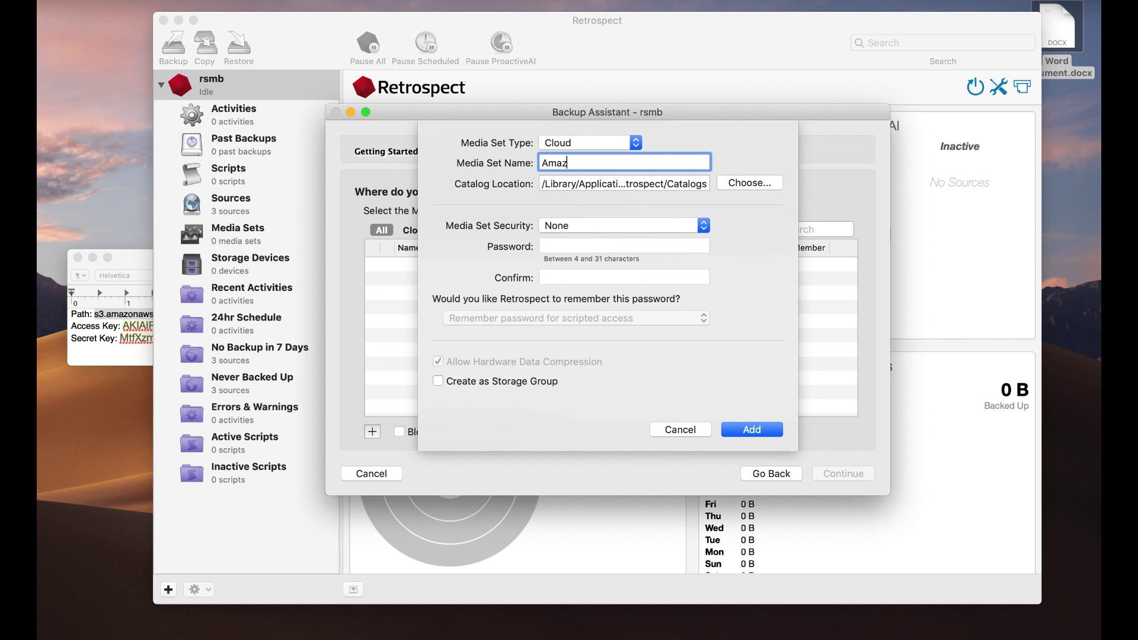
{"action": "type", "text": "on Set"}
{"action": "key", "text": "Tab"}
{"action": "left_click", "coordinate": [547, 228]}
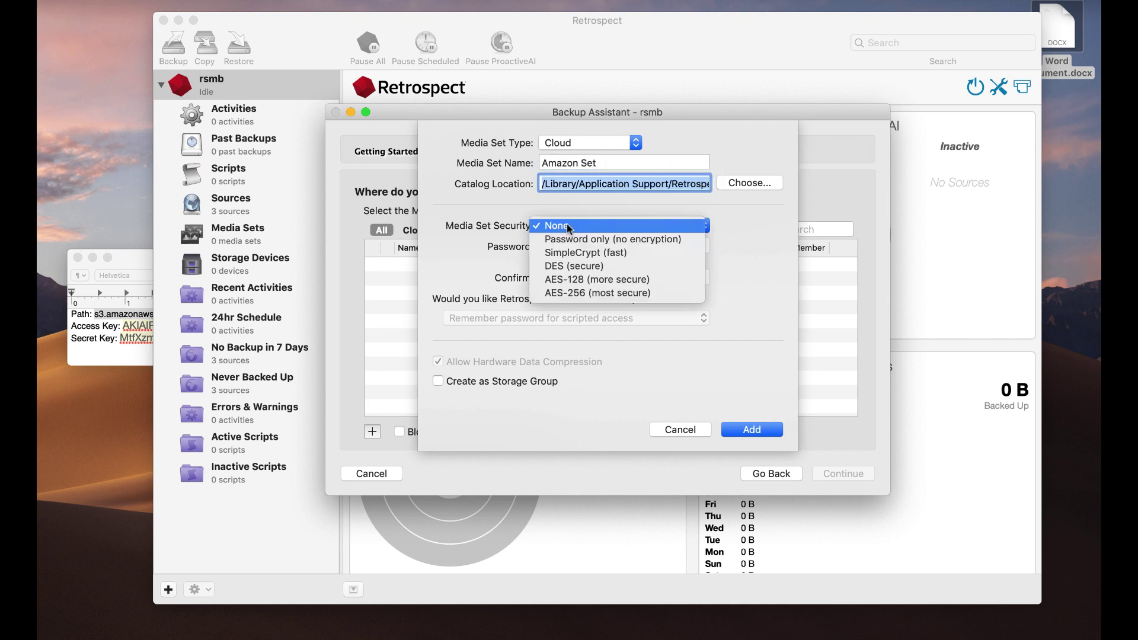
{"action": "left_click", "coordinate": [584, 294]}
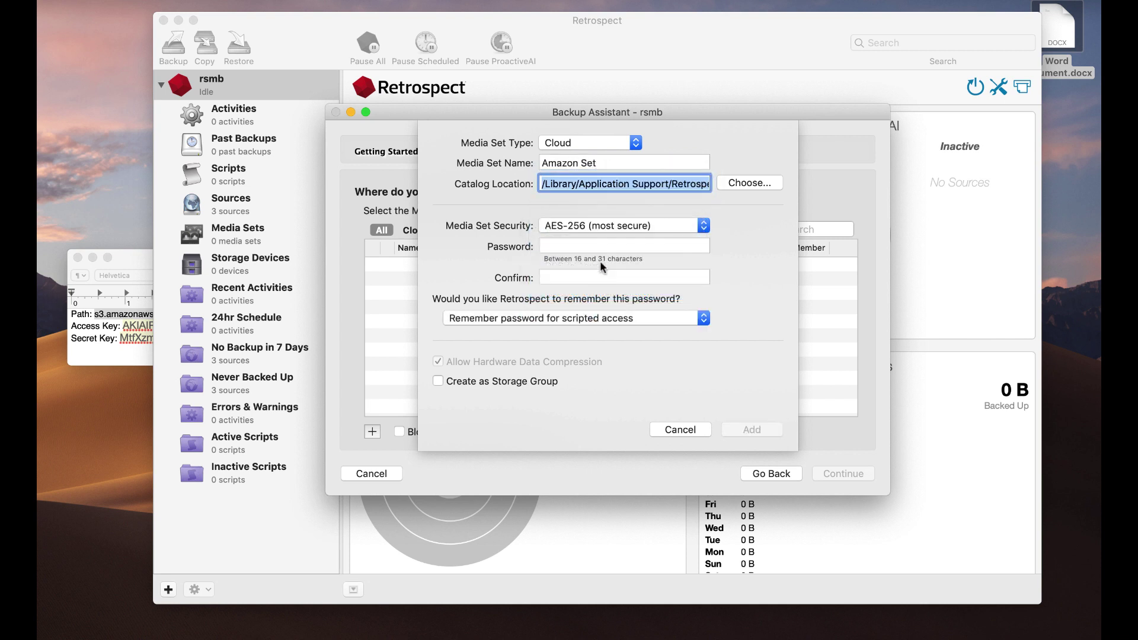
{"action": "left_click", "coordinate": [584, 246]}
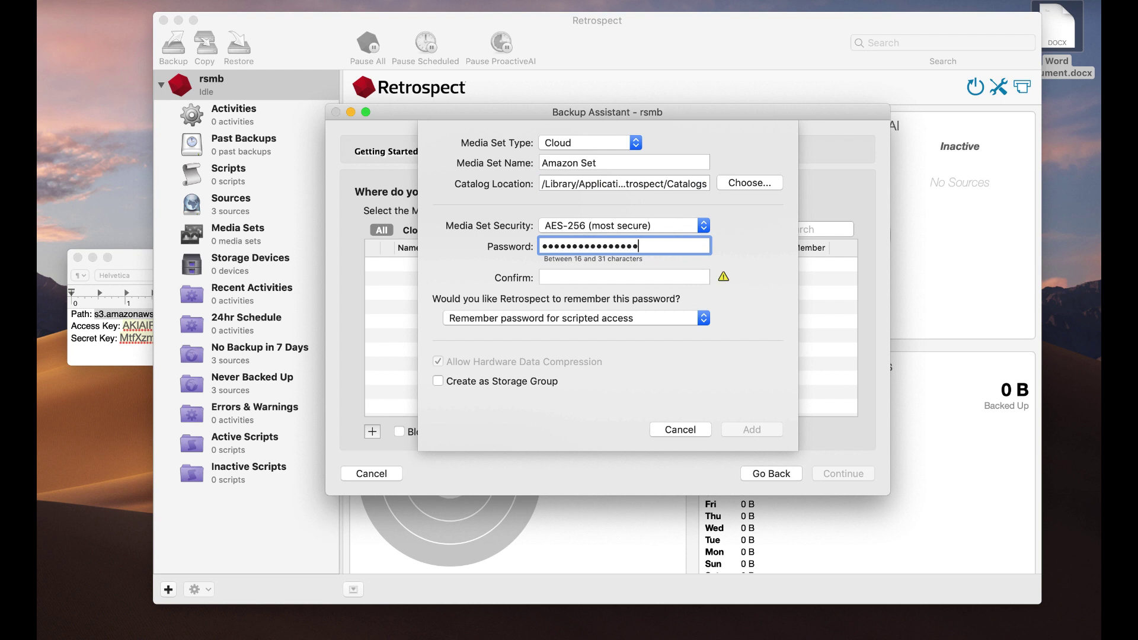
{"action": "key", "text": "Tab"}
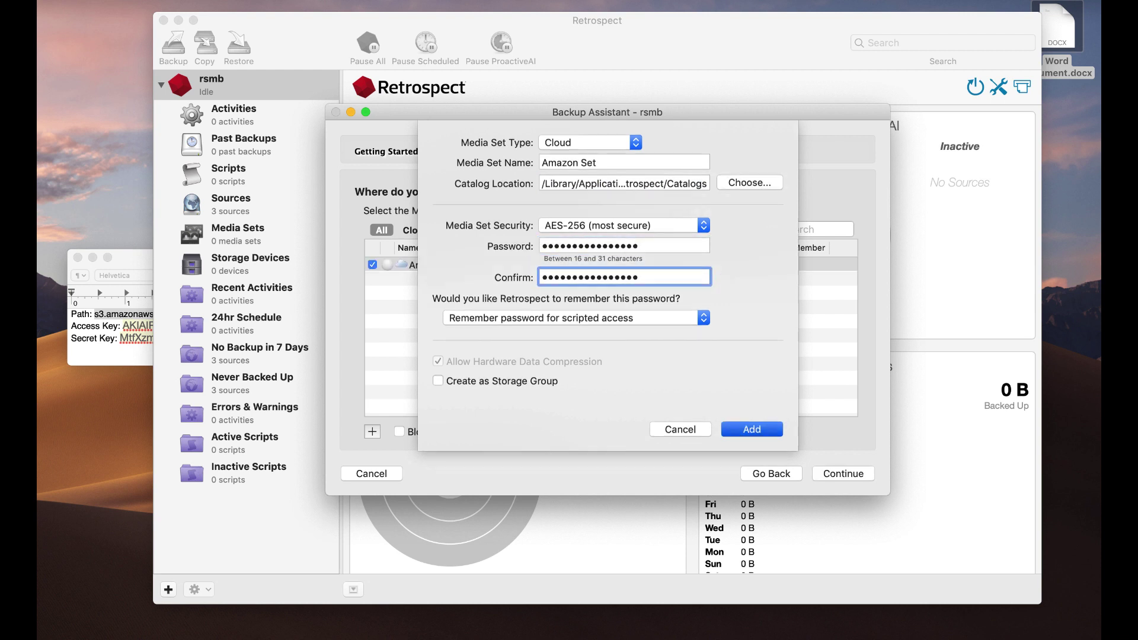
{"action": "key", "text": "Return"}
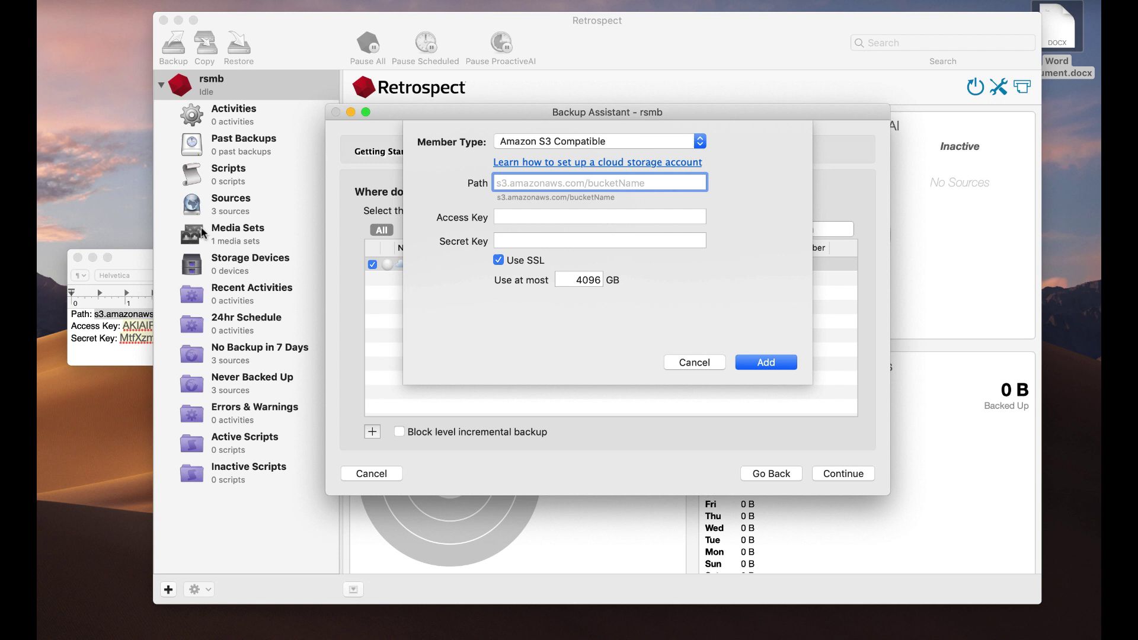
Step: Fill in the S3 member's path and access key from the Amazon Keys notes
{"action": "left_click", "coordinate": [123, 318]}
{"action": "key", "text": "super+c"}
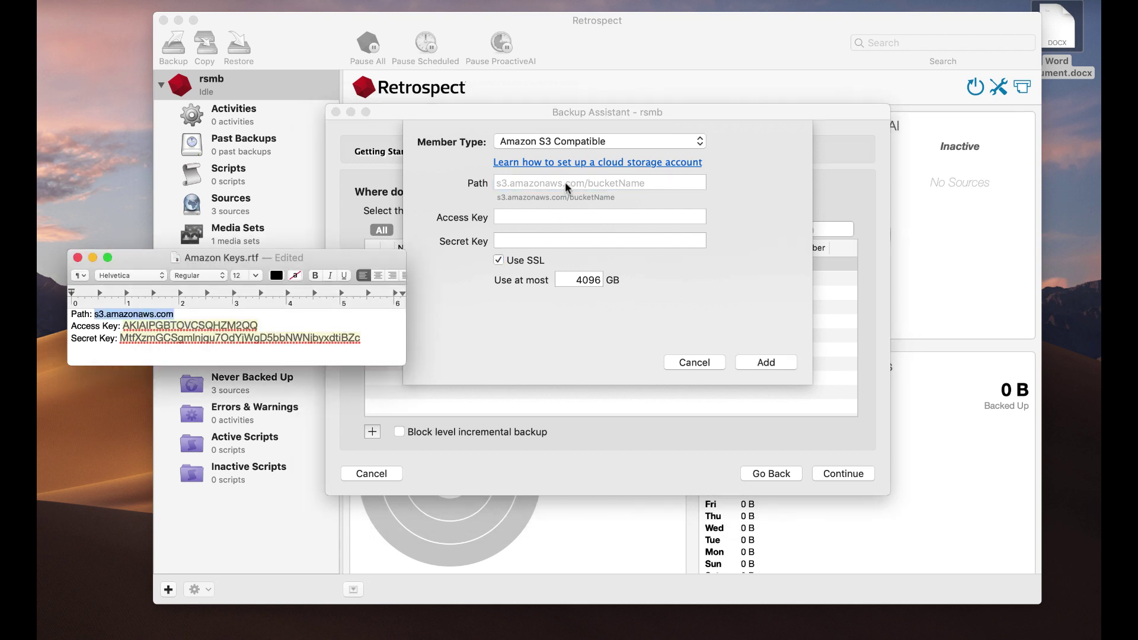
{"action": "left_click", "coordinate": [565, 183]}
{"action": "key", "text": "super+v"}
{"action": "left_click", "coordinate": [549, 217]}
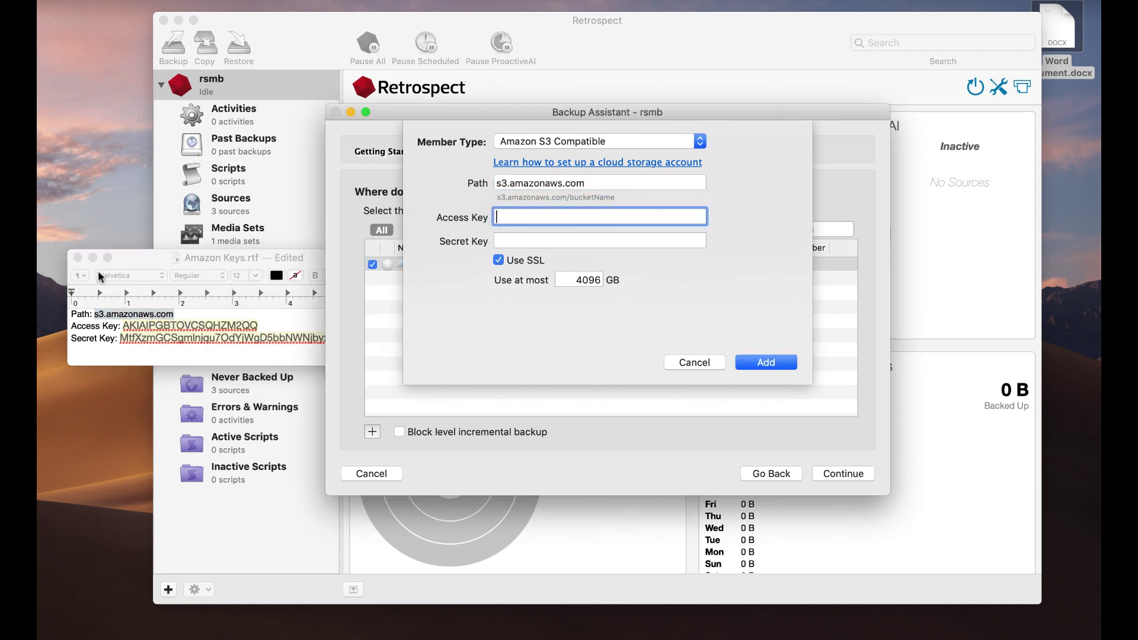
{"action": "double_click", "coordinate": [159, 327]}
{"action": "key", "text": "super+c"}
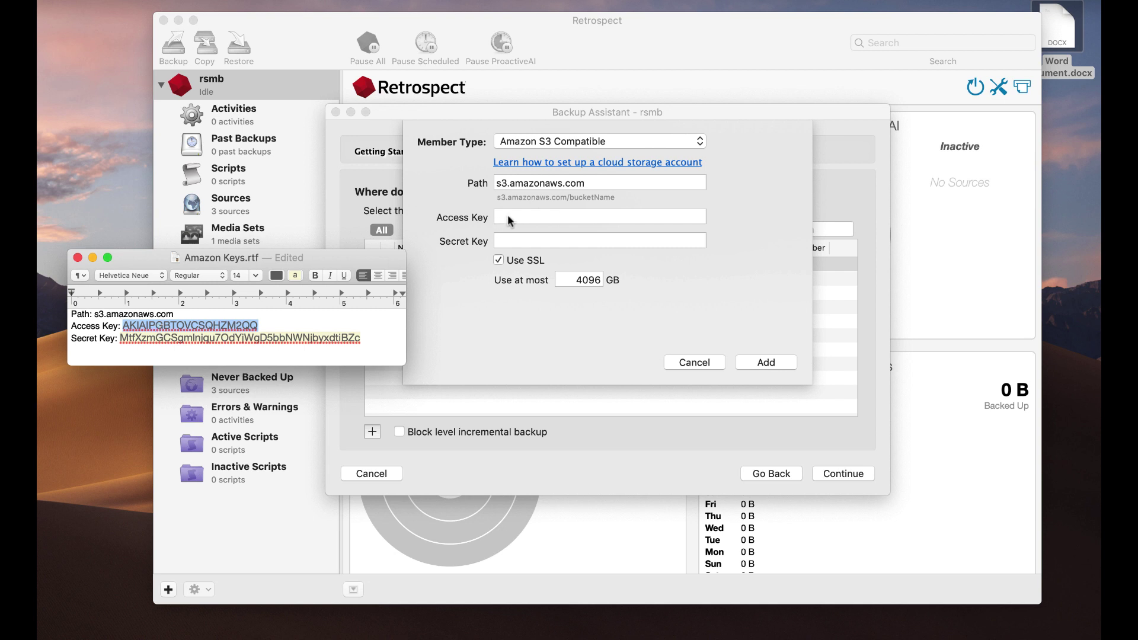
{"action": "left_click", "coordinate": [512, 218]}
{"action": "key", "text": "super+v"}
Step: Fill in the S3 member's secret key from the notes
{"action": "left_click", "coordinate": [219, 344]}
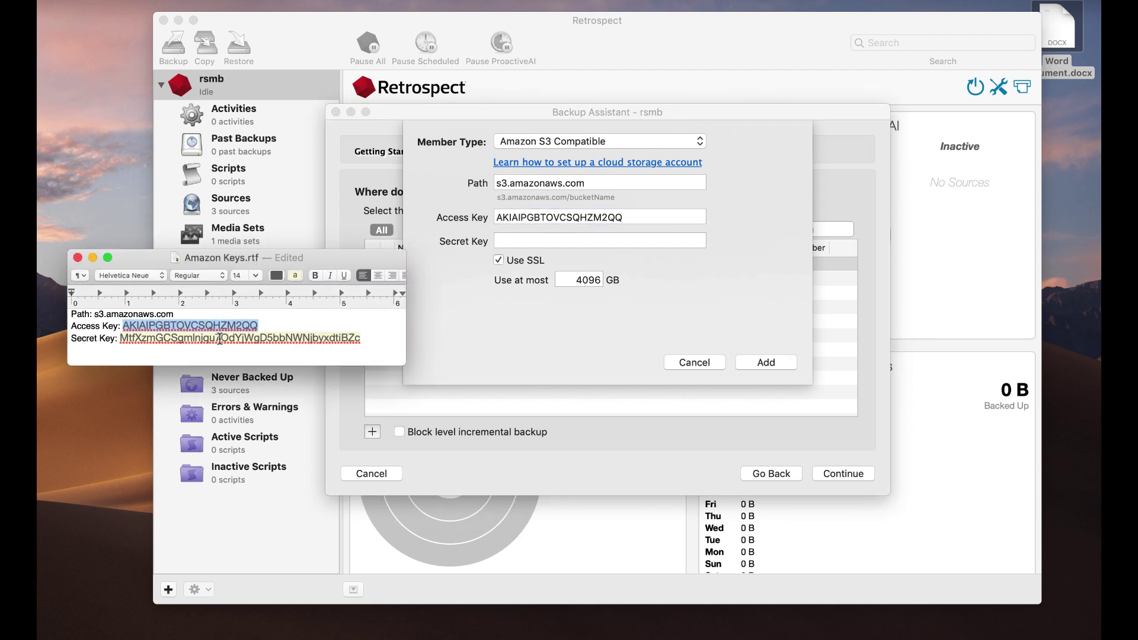
{"action": "double_click", "coordinate": [219, 339]}
{"action": "key", "text": "super+c"}
{"action": "left_click", "coordinate": [504, 244]}
{"action": "key", "text": "super+v"}
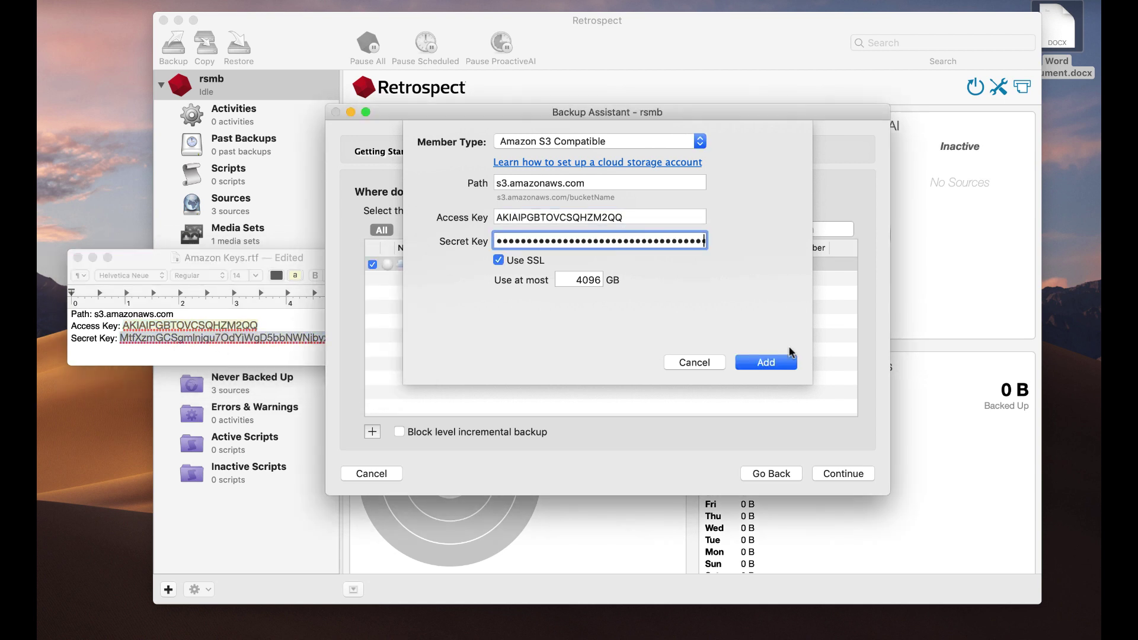
Step: Add the S3 member with a newly created bucket, then start the backup
{"action": "left_click", "coordinate": [780, 364]}
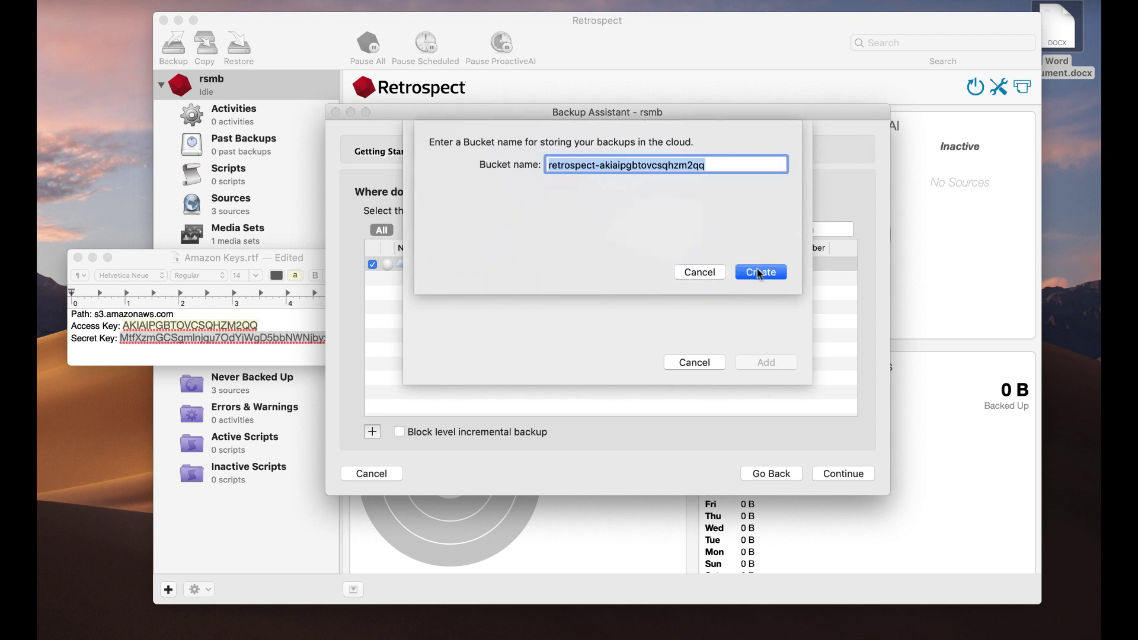
{"action": "left_click", "coordinate": [757, 274]}
{"action": "left_click", "coordinate": [752, 361]}
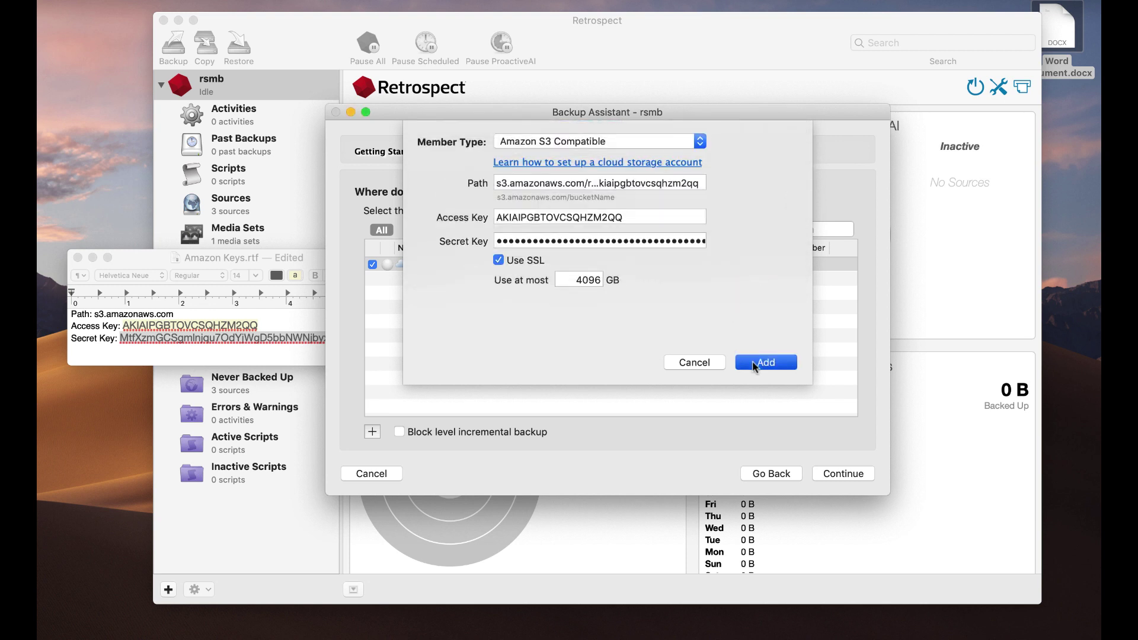
{"action": "left_click", "coordinate": [843, 474]}
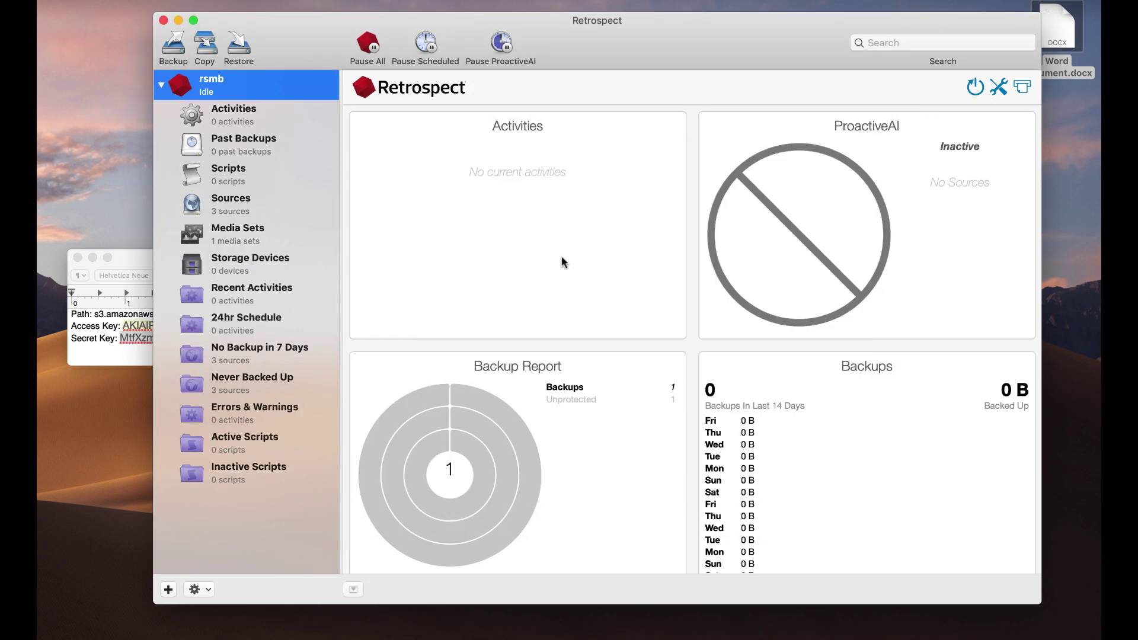
Step: Select the running Backup Assistant job under Activities to watch it finish
{"action": "left_click", "coordinate": [248, 116]}
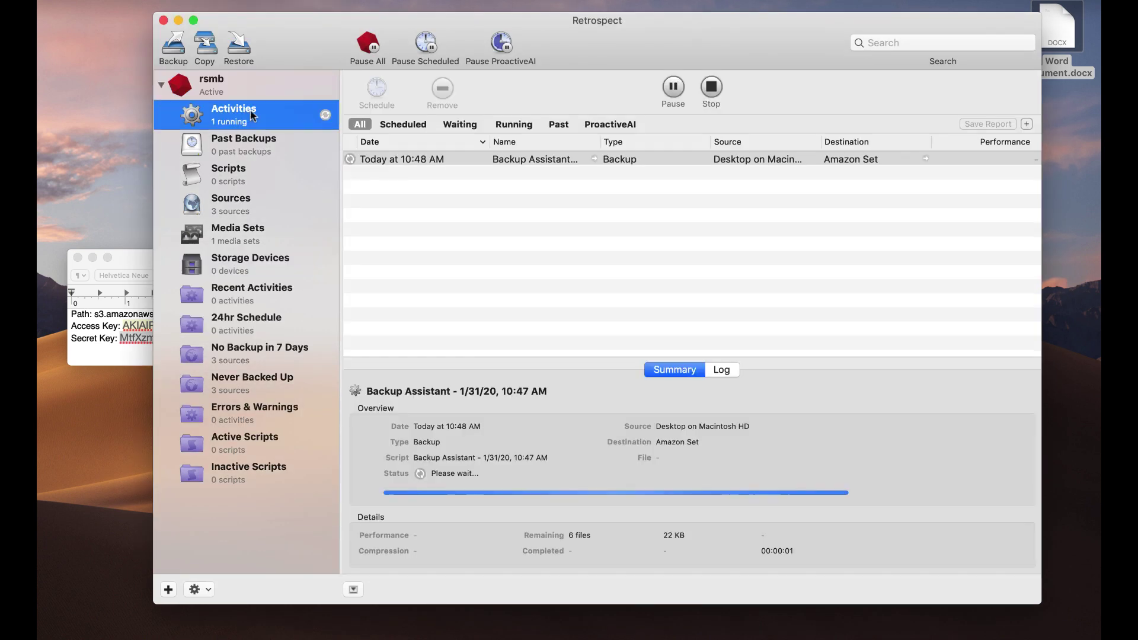
{"action": "left_click", "coordinate": [450, 153]}
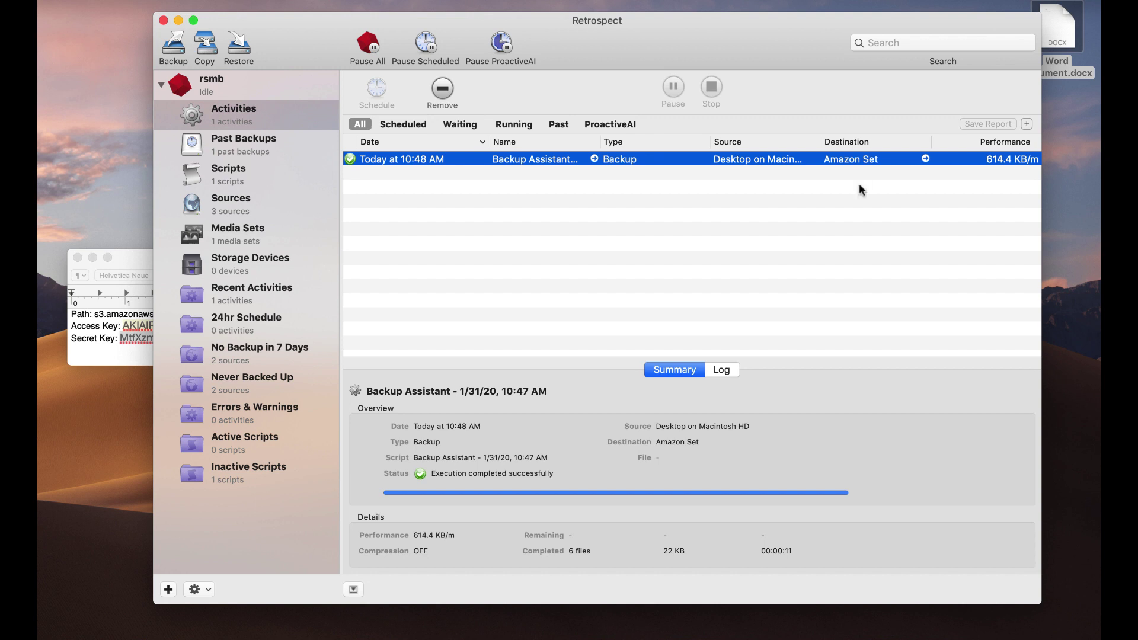
Step: Delete the Word document from the desktop
{"action": "left_click", "coordinate": [1071, 127]}
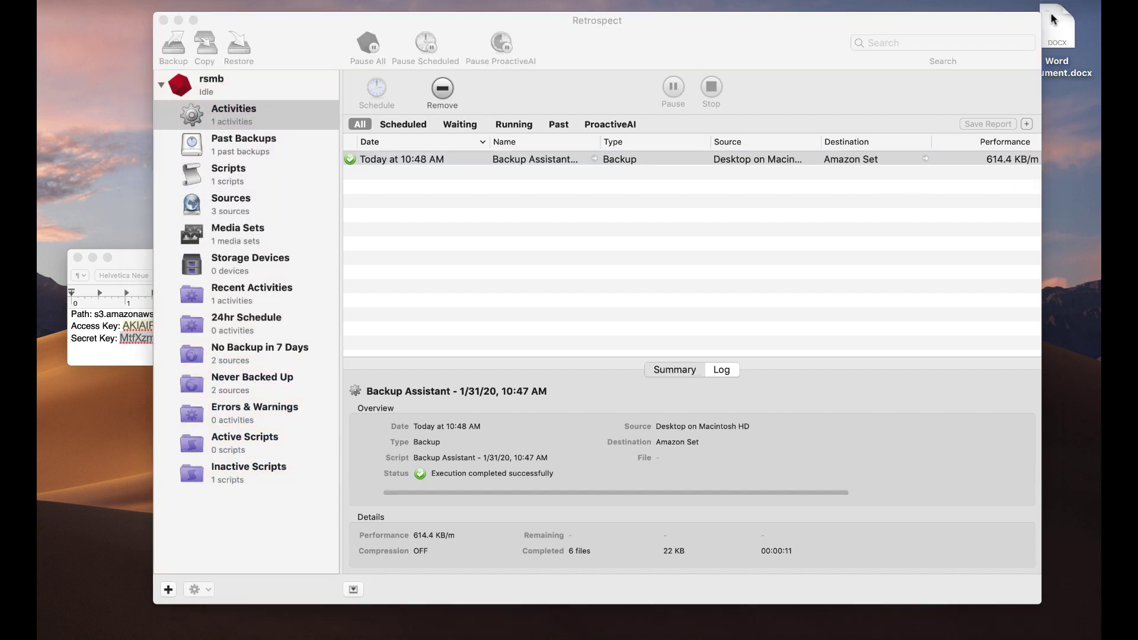
{"action": "left_click", "coordinate": [1060, 31]}
{"action": "key", "text": "super+BackSpace"}
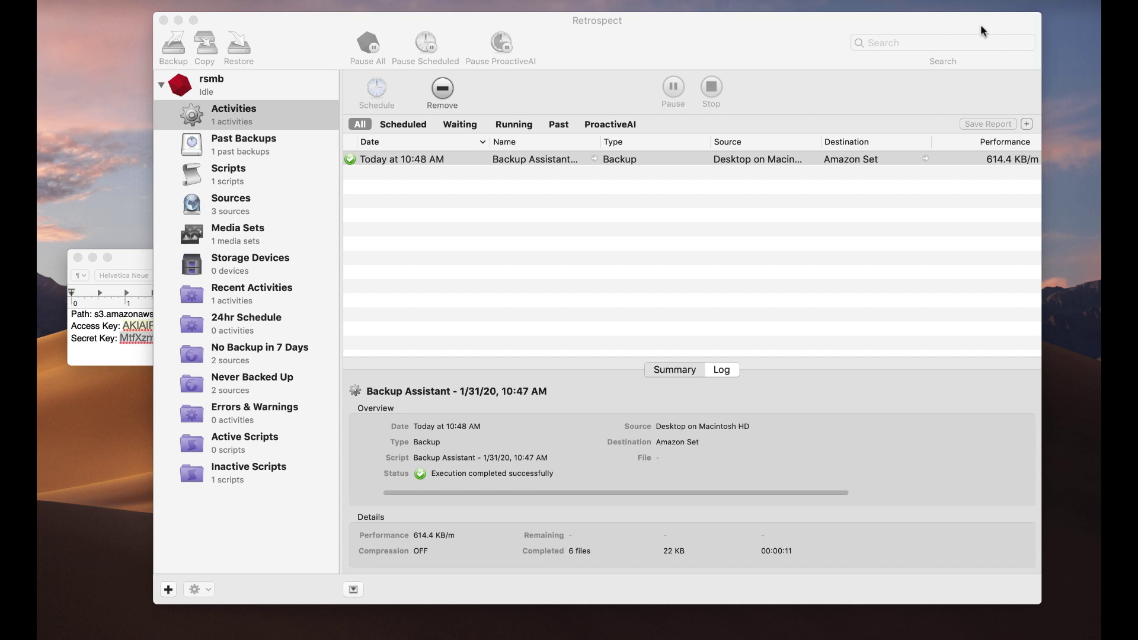
Step: Start a restore from today's Desktop backup in Amazon Set
{"action": "left_click", "coordinate": [300, 52]}
{"action": "left_click", "coordinate": [230, 55]}
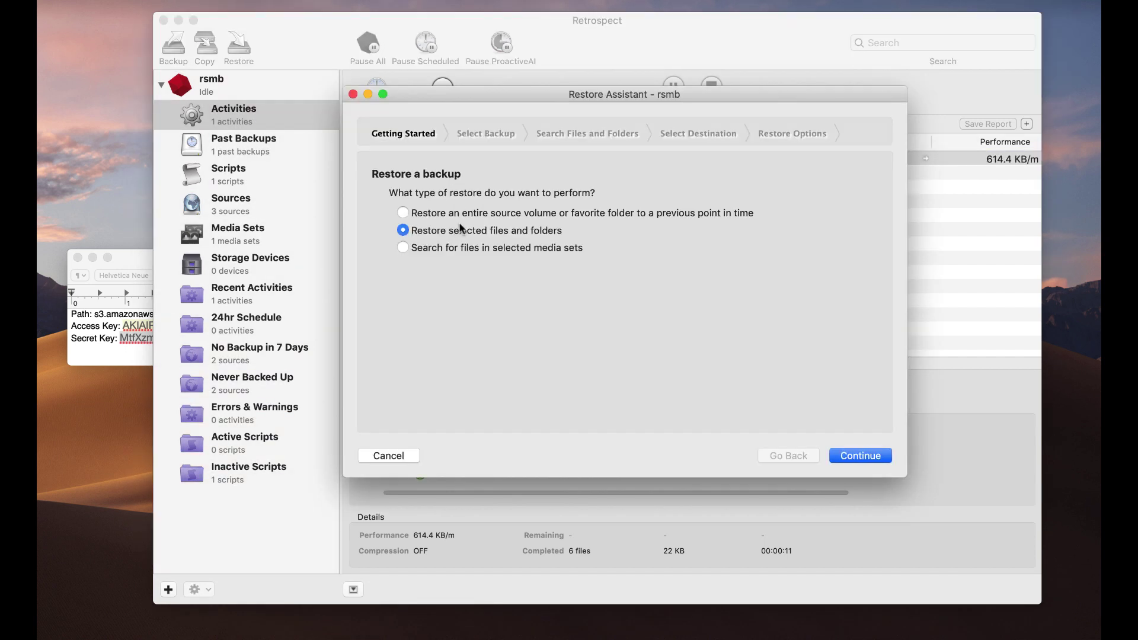
{"action": "key", "text": "Return"}
{"action": "left_click", "coordinate": [389, 249]}
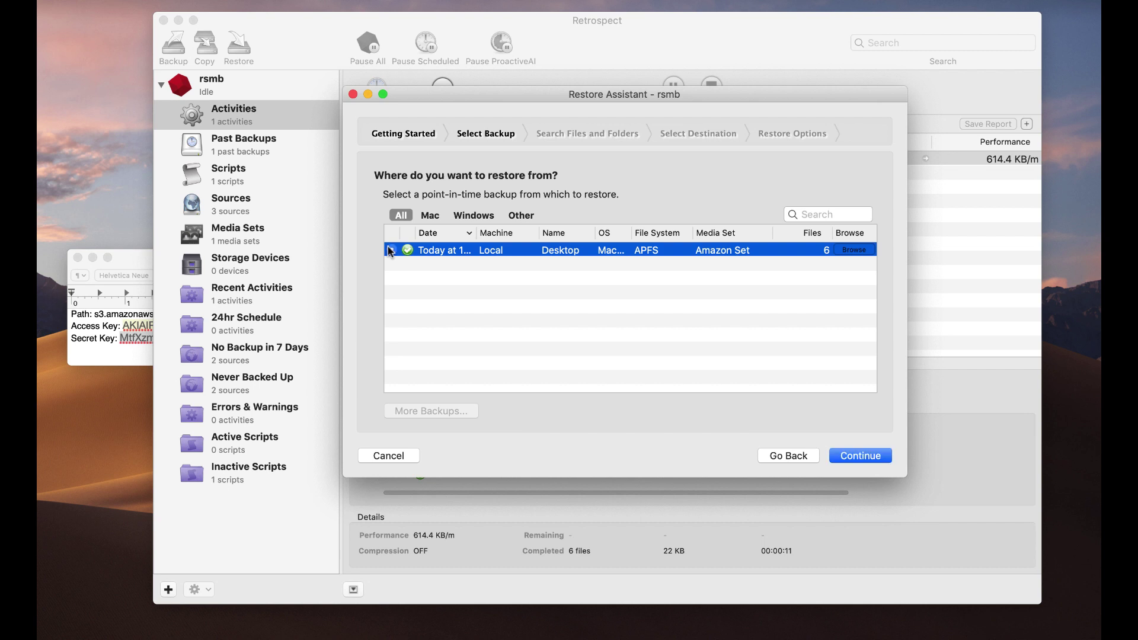
{"action": "left_click", "coordinate": [860, 457]}
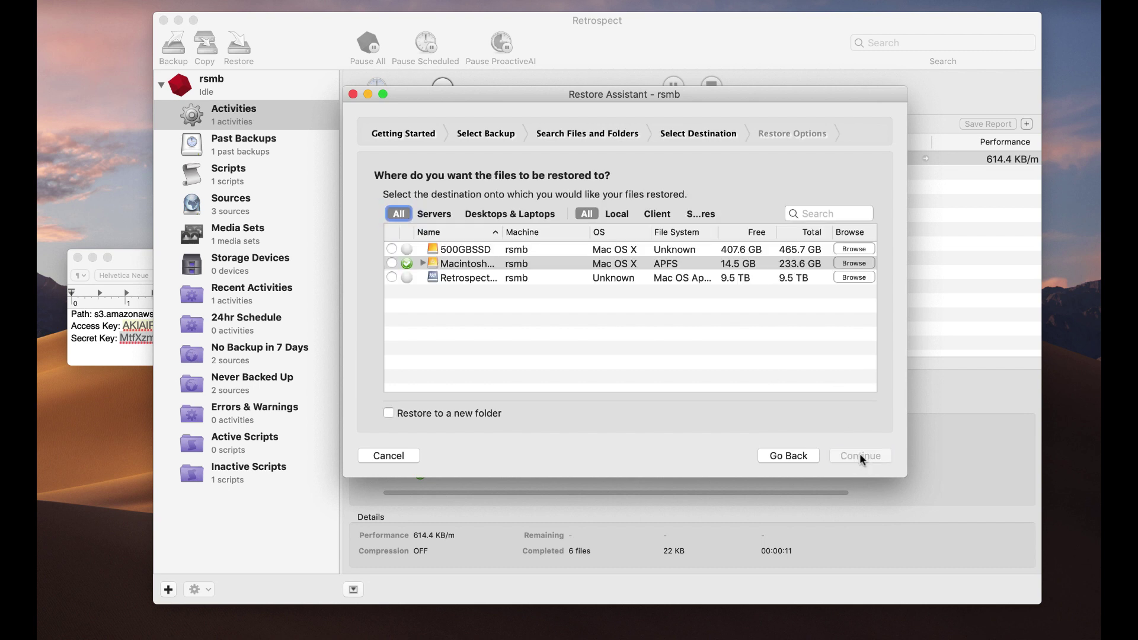
Step: Restore the backup to the Desktop folder, then open the restored Word document
{"action": "left_click", "coordinate": [423, 263]}
{"action": "left_click", "coordinate": [392, 277]}
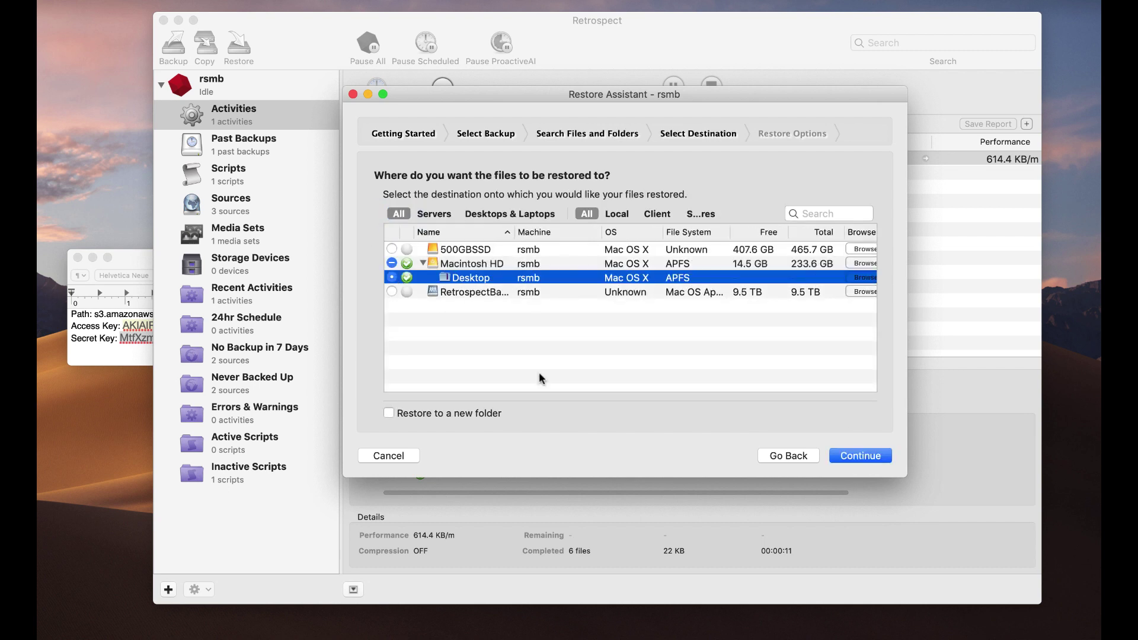
{"action": "left_click", "coordinate": [850, 457]}
{"action": "left_click", "coordinate": [850, 457]}
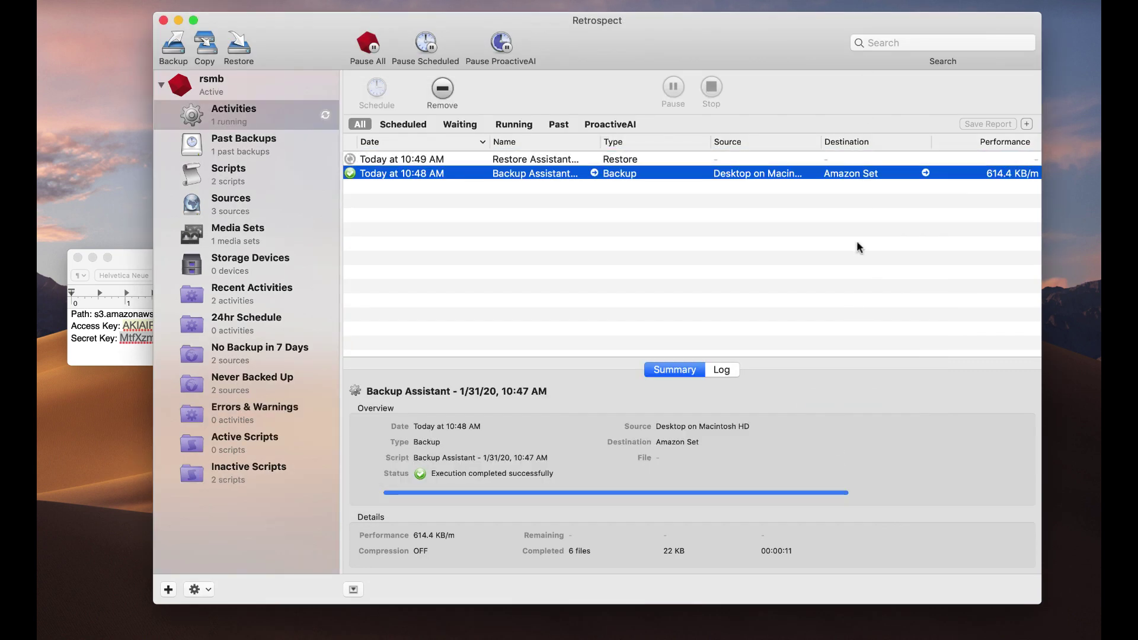
{"action": "left_click", "coordinate": [657, 161]}
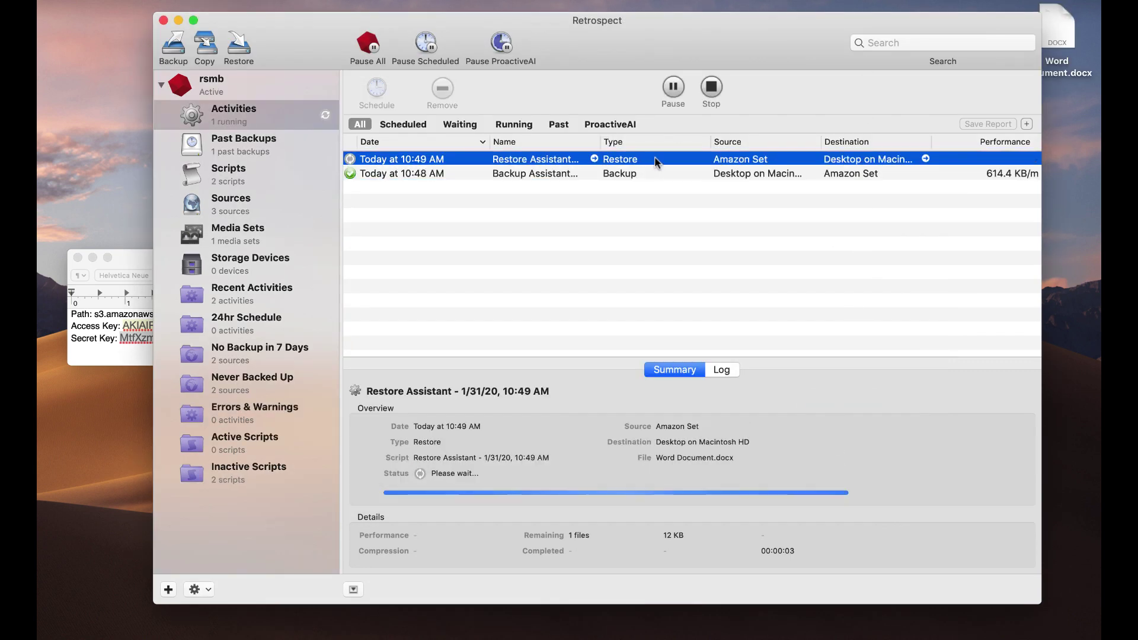
{"action": "double_click", "coordinate": [1058, 38]}
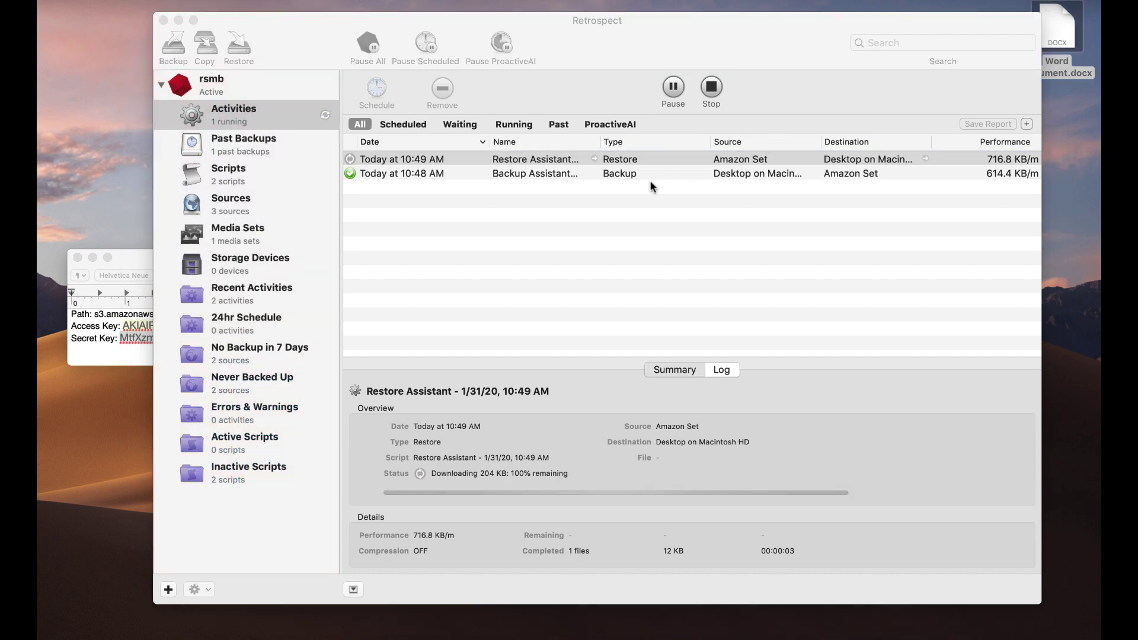